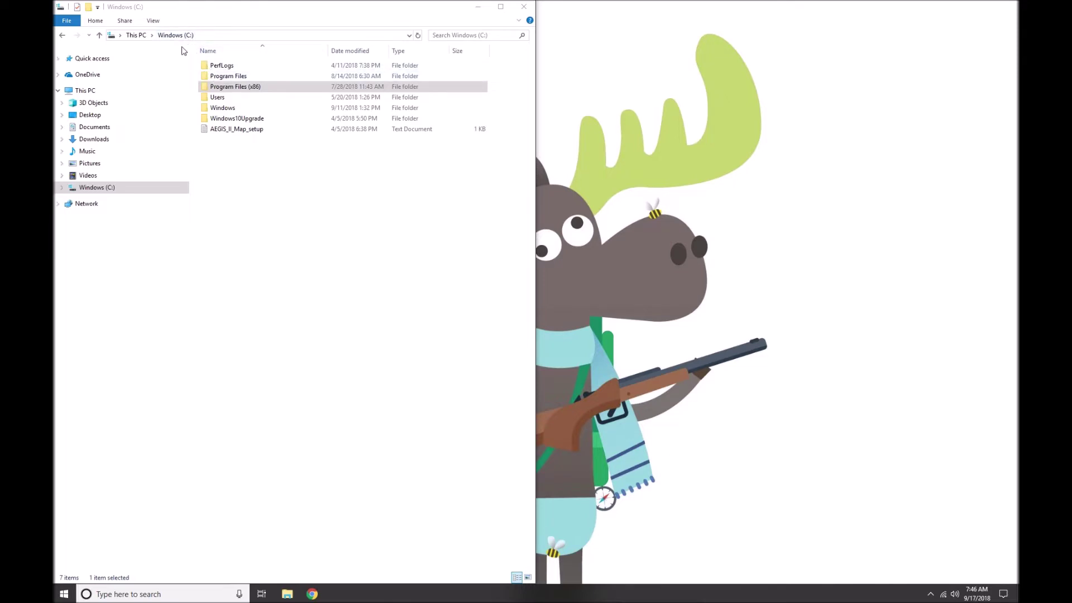
- Open the game's cfg folder under Program Files (x86)\Steam\steamapps\common\Counter-Strike Global Offensive\csgo on the C: drive
left_click(217, 87)
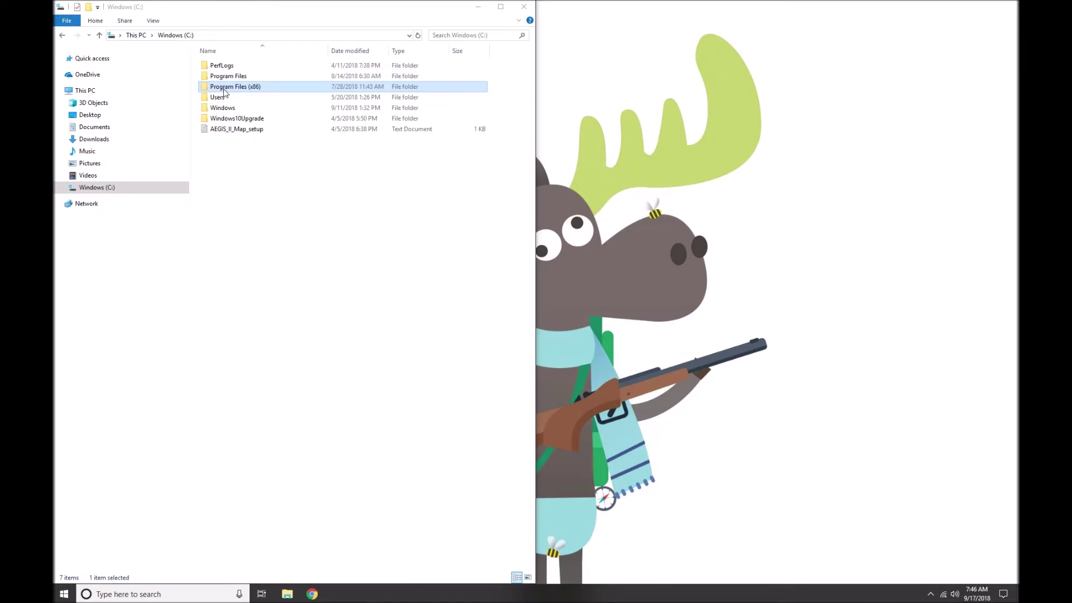
double_click(254, 88)
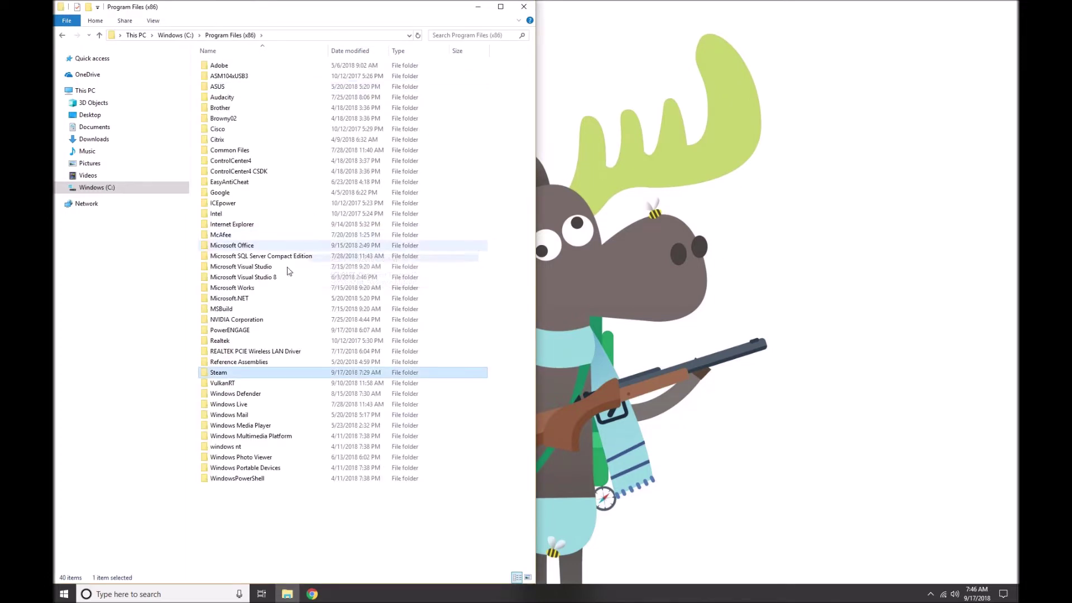
double_click(258, 373)
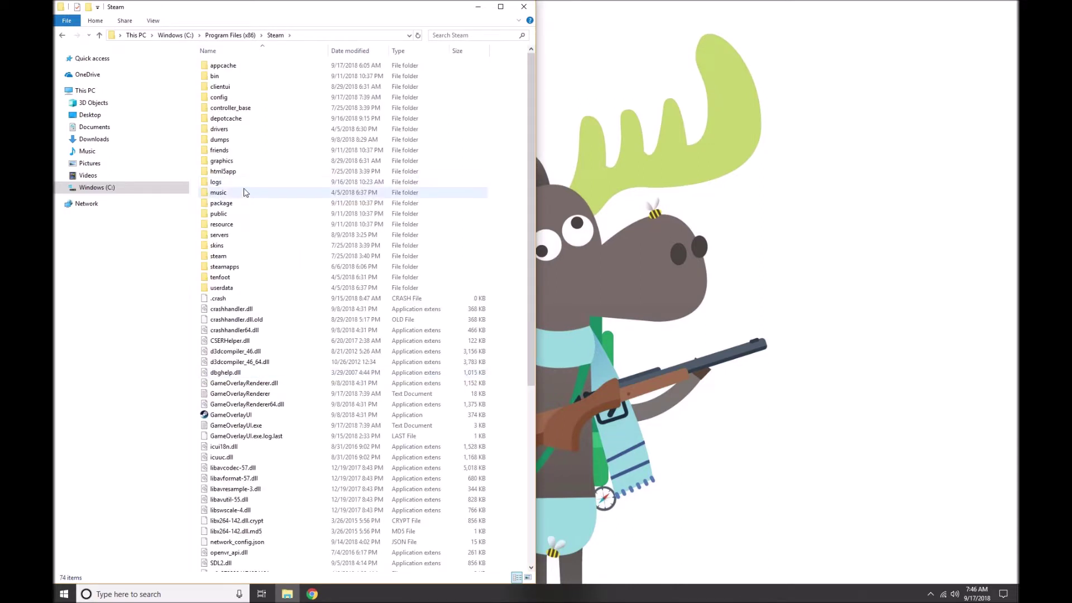
double_click(242, 268)
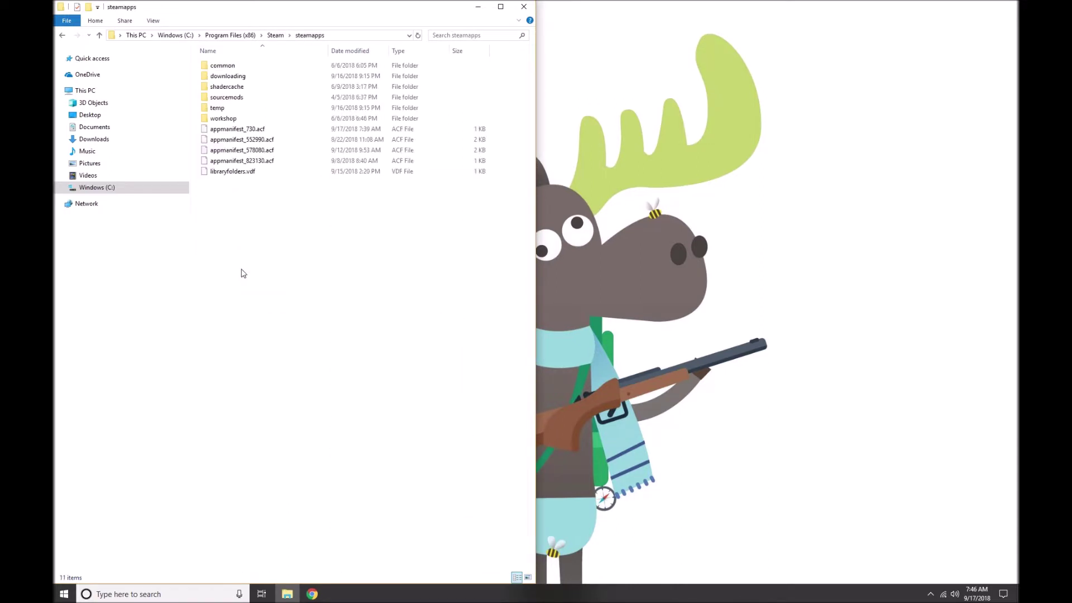
double_click(251, 69)
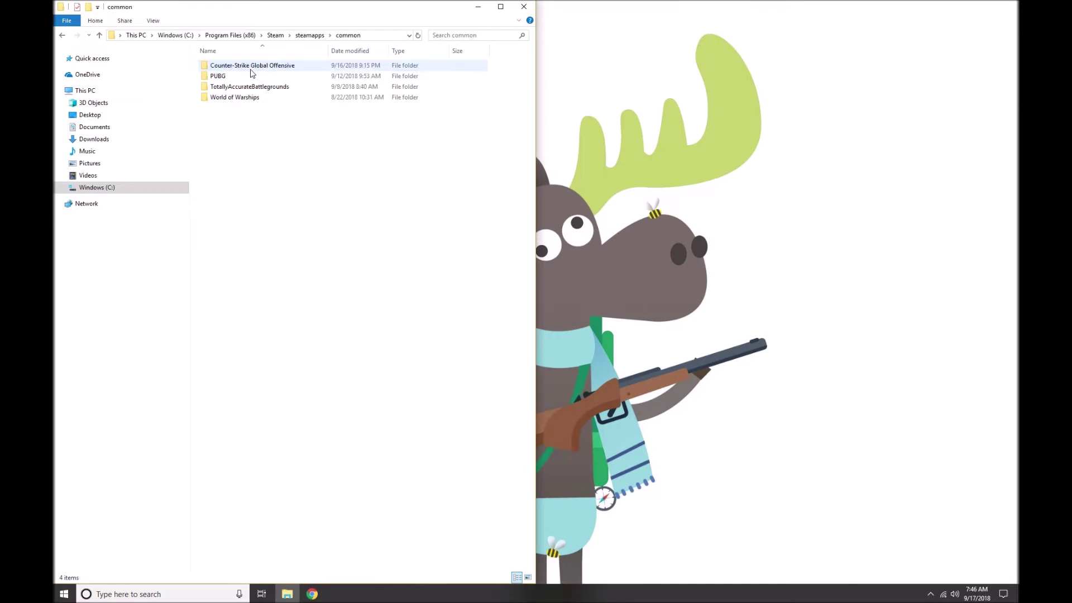
double_click(257, 67)
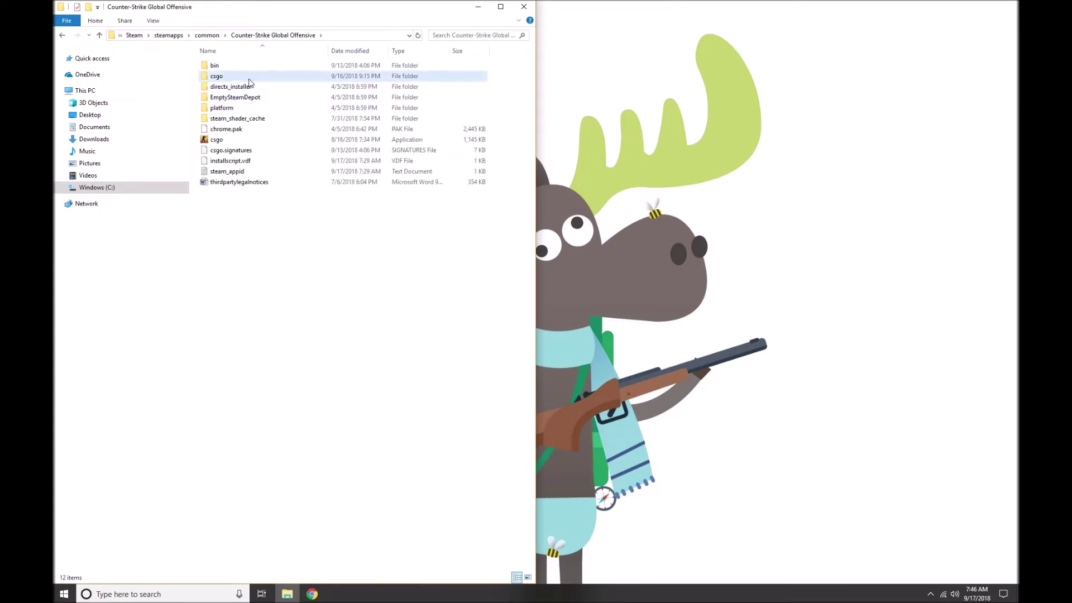
double_click(249, 79)
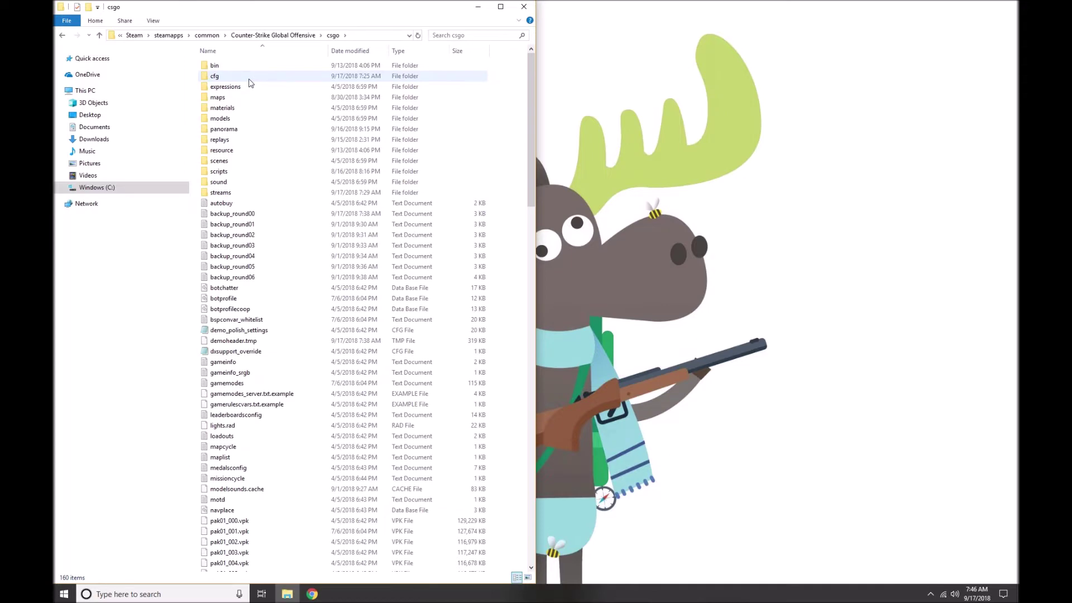
double_click(249, 79)
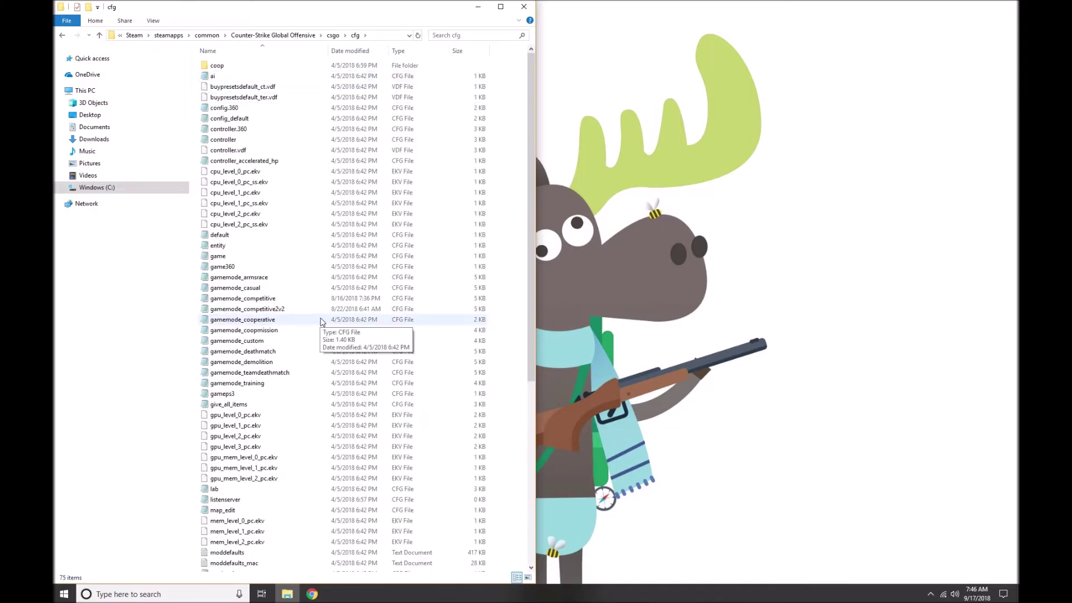
- Find the serversetup CFG file in the cfg folder and open it in Notepad
scroll(322, 321, "down", 9)
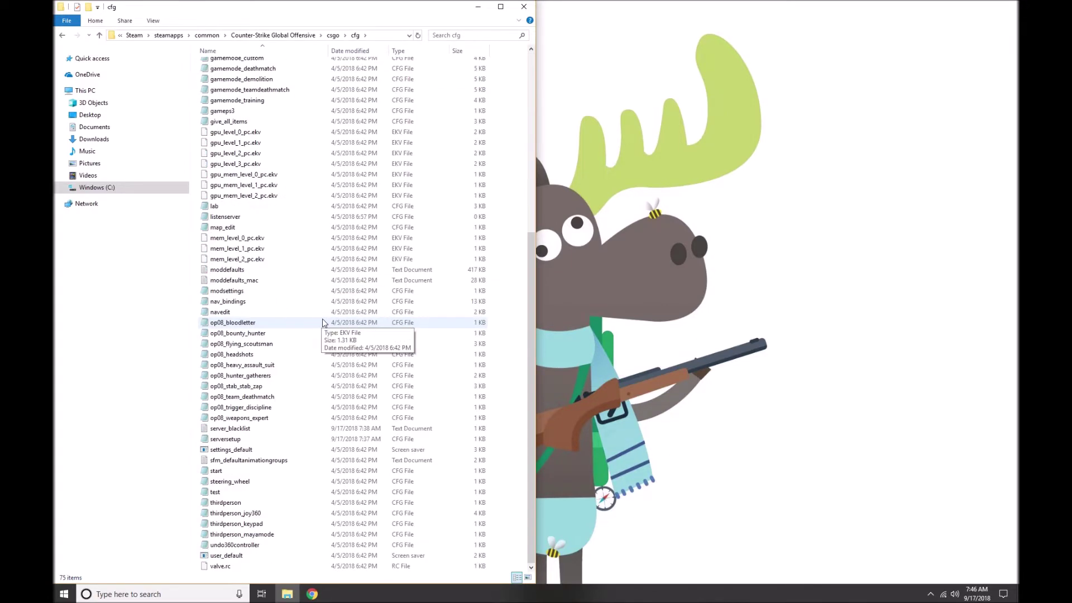
double_click(226, 439)
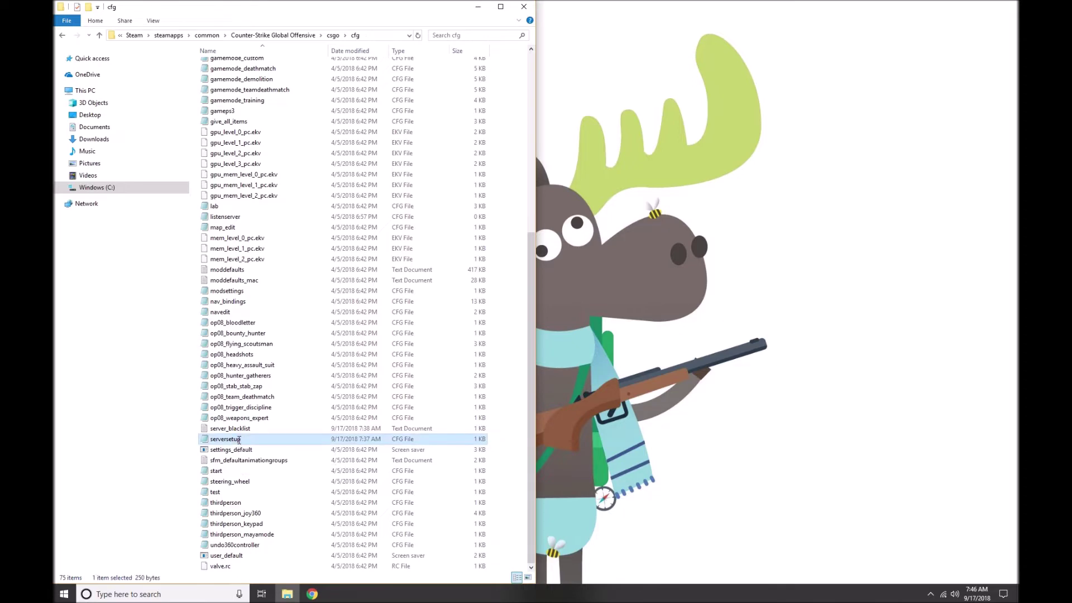
double_click(283, 139)
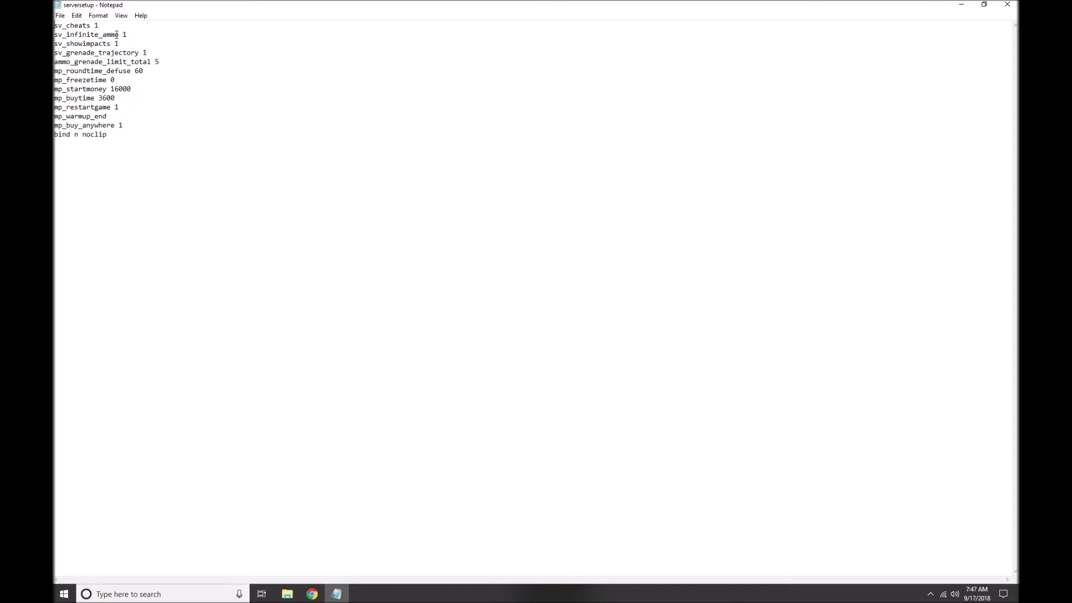
- Review the practice-server commands in serversetup, from sv_cheats through bind n noclip, and close the file
type("1")
left_click(160, 62)
left_click_drag(150, 73, 54, 72)
left_click(155, 72)
left_click(137, 83)
left_click(126, 108)
left_click(134, 125)
left_click_drag(290, 3, 572, 135)
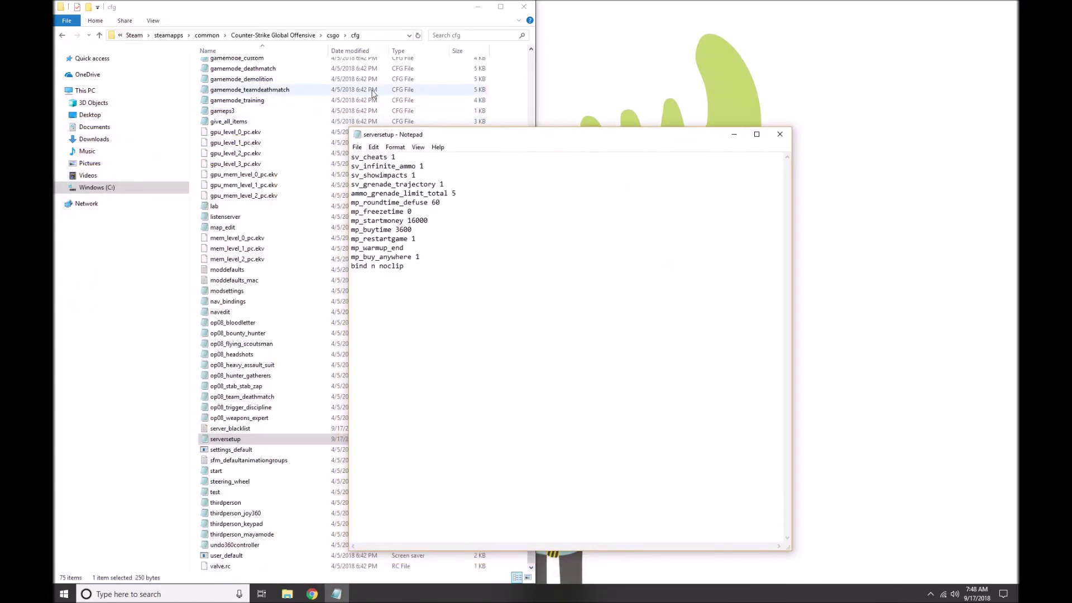
left_click(779, 134)
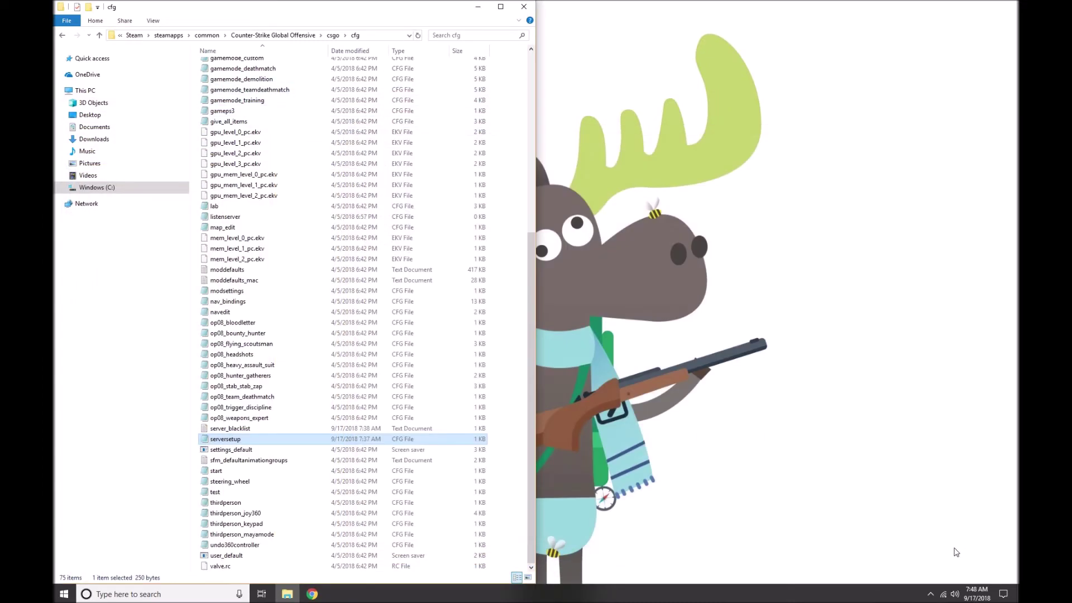
- Launch Counter-Strike: Global Offensive from the Steam icon's menu in the system tray
left_click(930, 594)
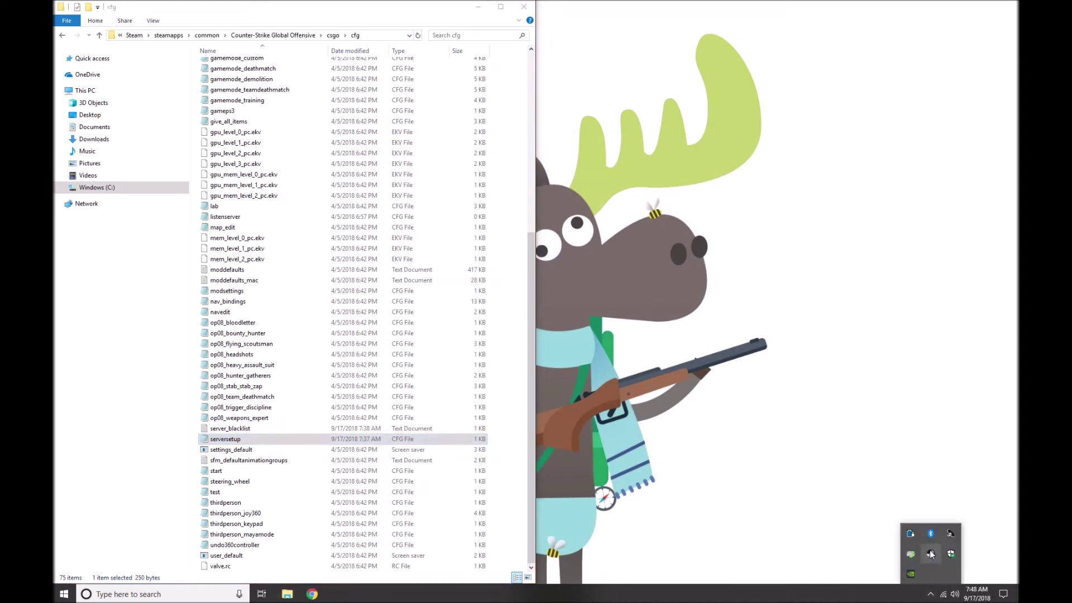
right_click(931, 554)
left_click(888, 404)
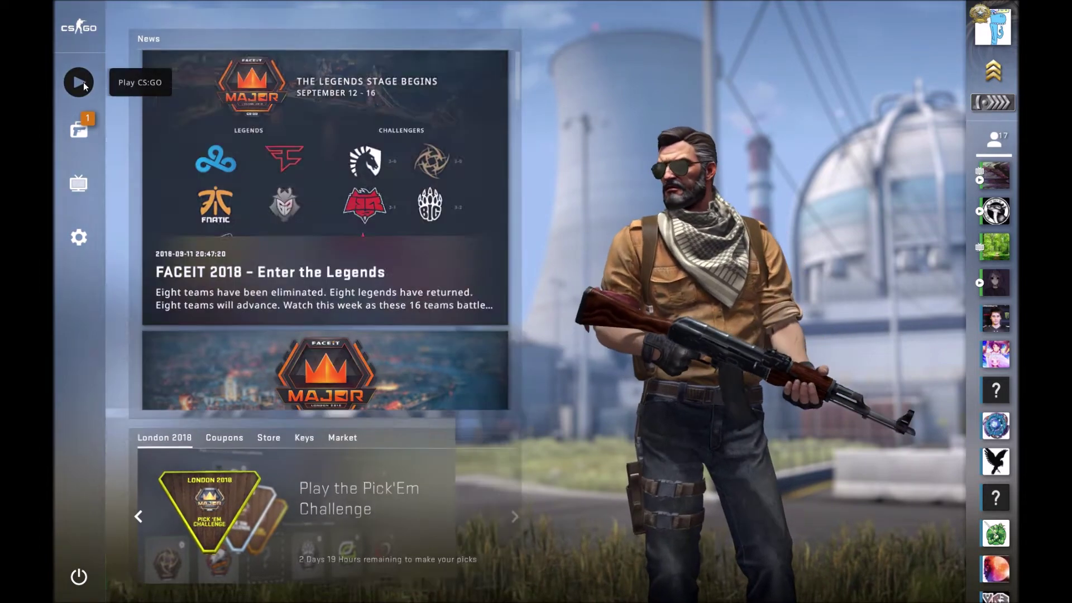
- Set the play mode to Practice With Bots and look over the bot difficulty options, keeping No Bots
left_click(83, 82)
left_click(223, 73)
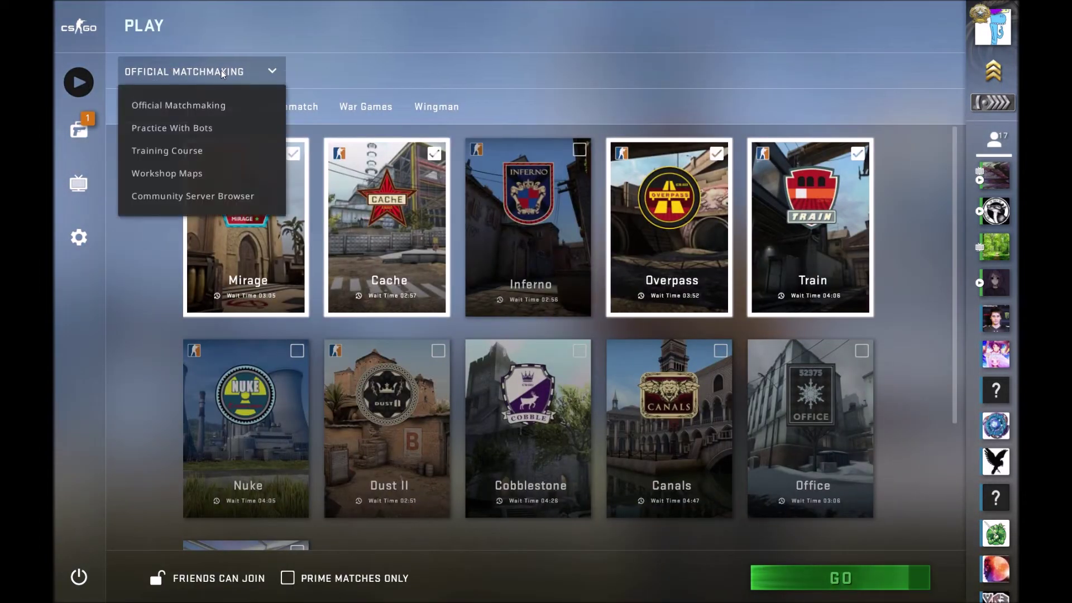
left_click(200, 129)
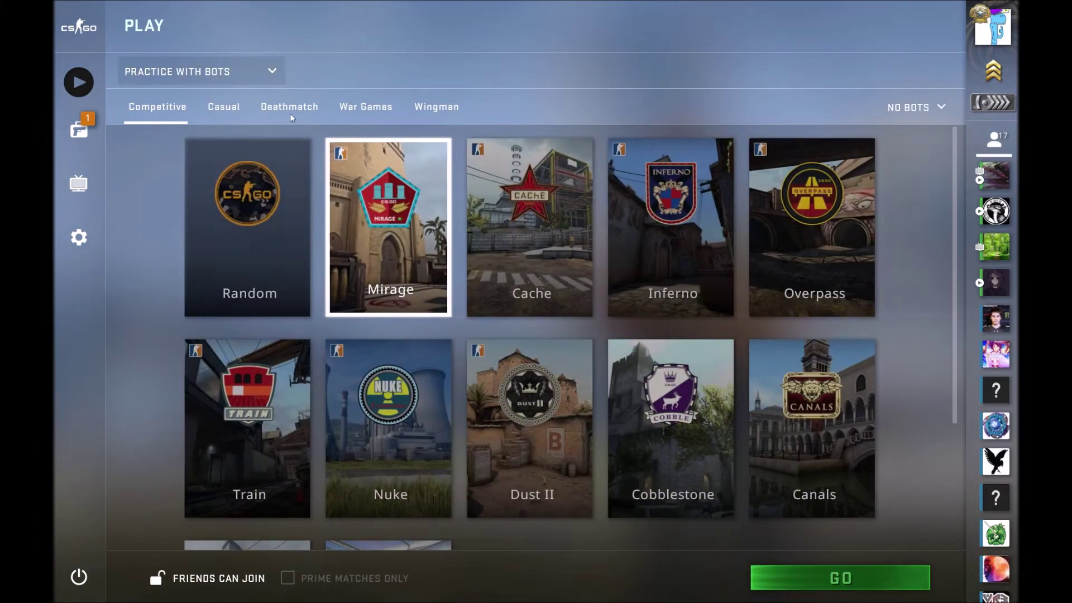
left_click(913, 109)
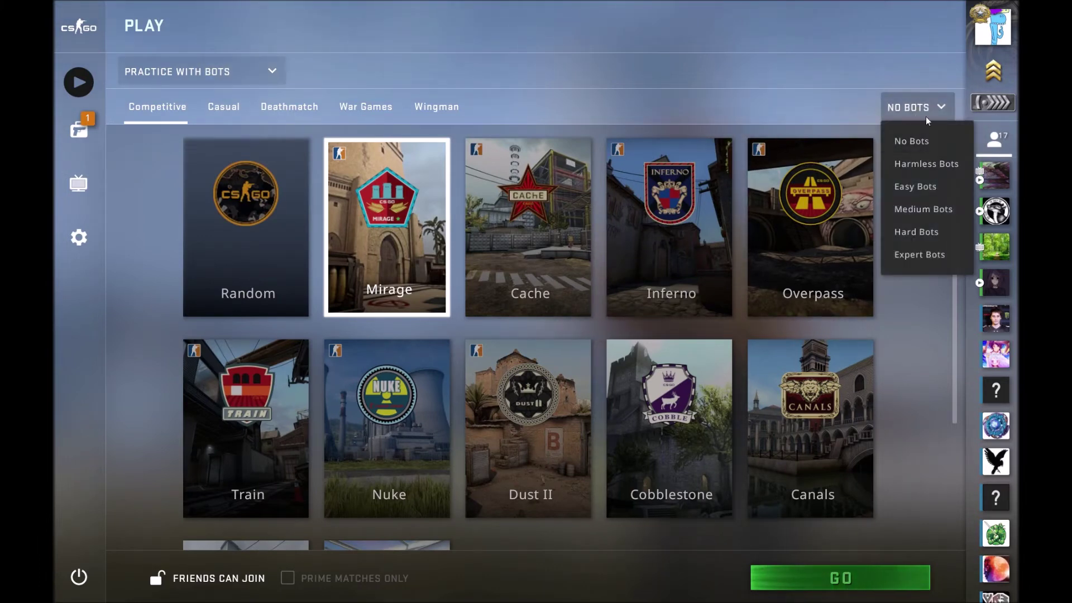
left_click(926, 110)
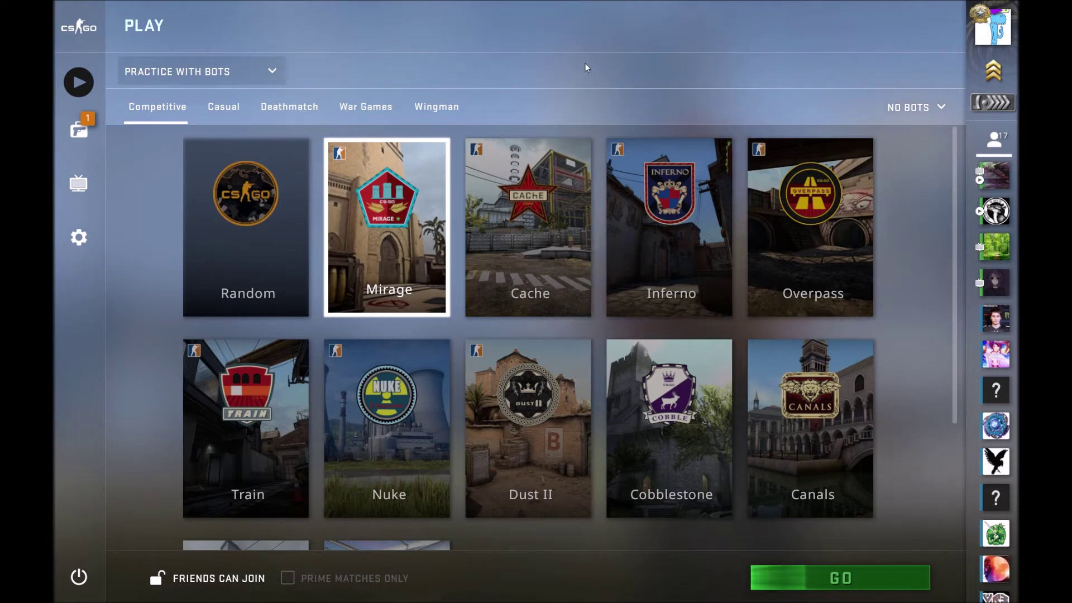
- Set Enable Developer Console to Yes in the game settings
left_click(76, 237)
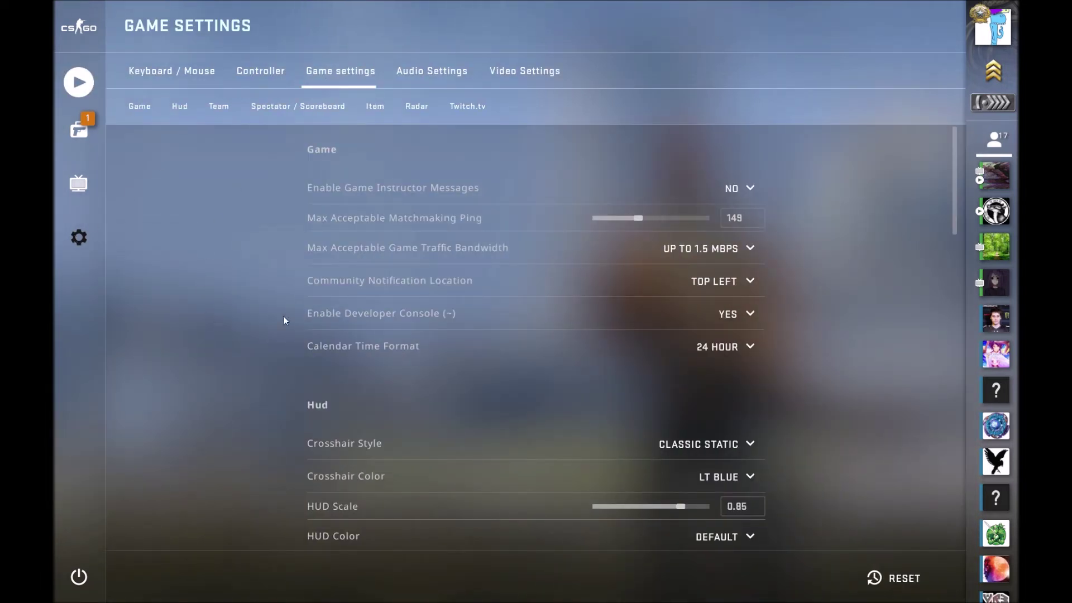
left_click(750, 313)
left_click(716, 347)
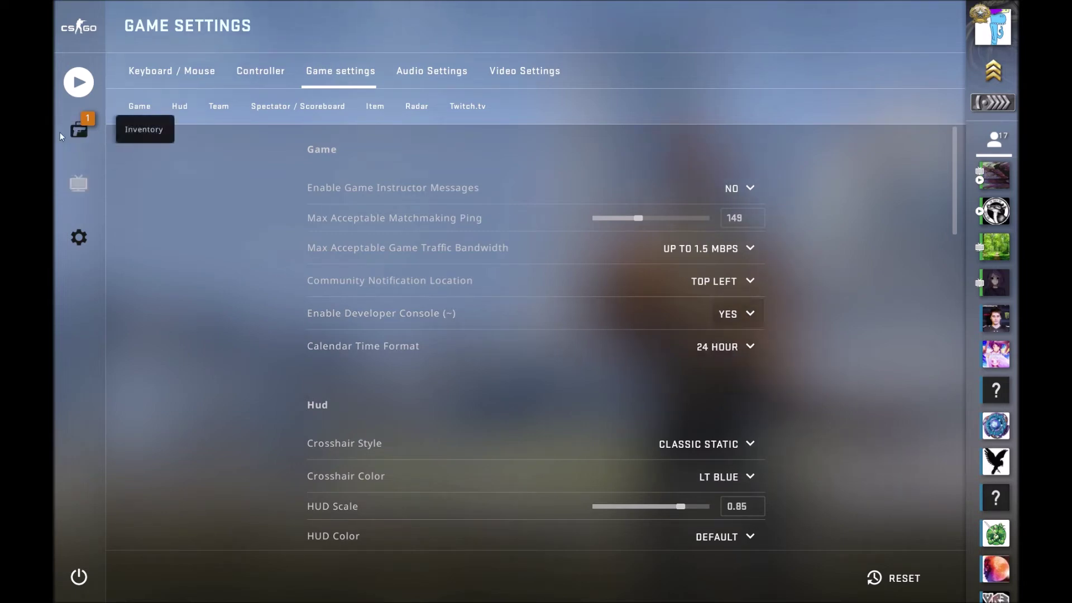
- Start the competitive practice match on Mirage without bots, join the Terrorists and take out the C4
left_click(88, 83)
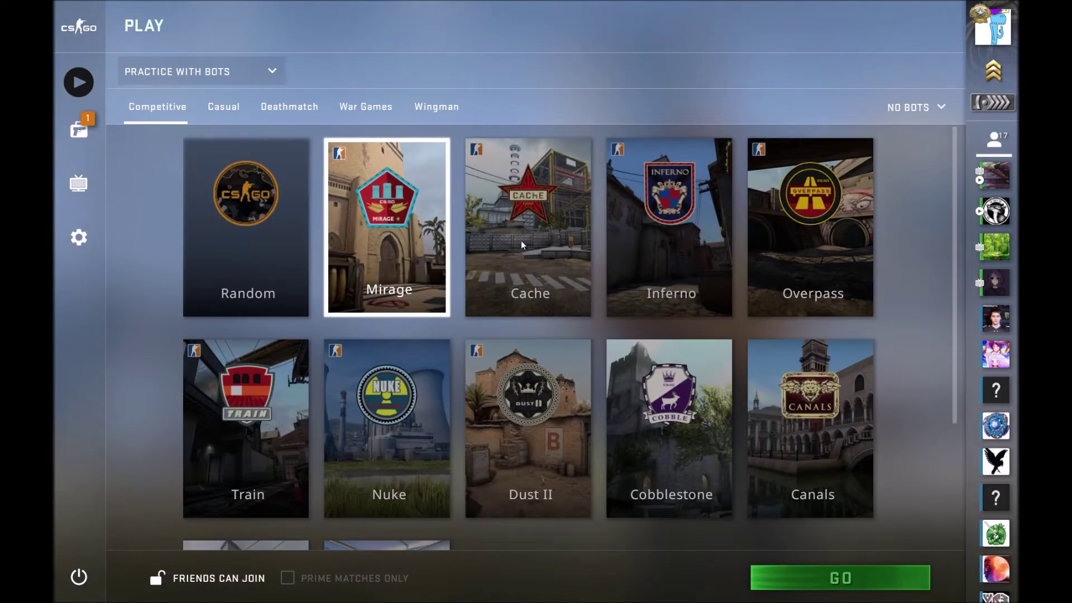
left_click(808, 585)
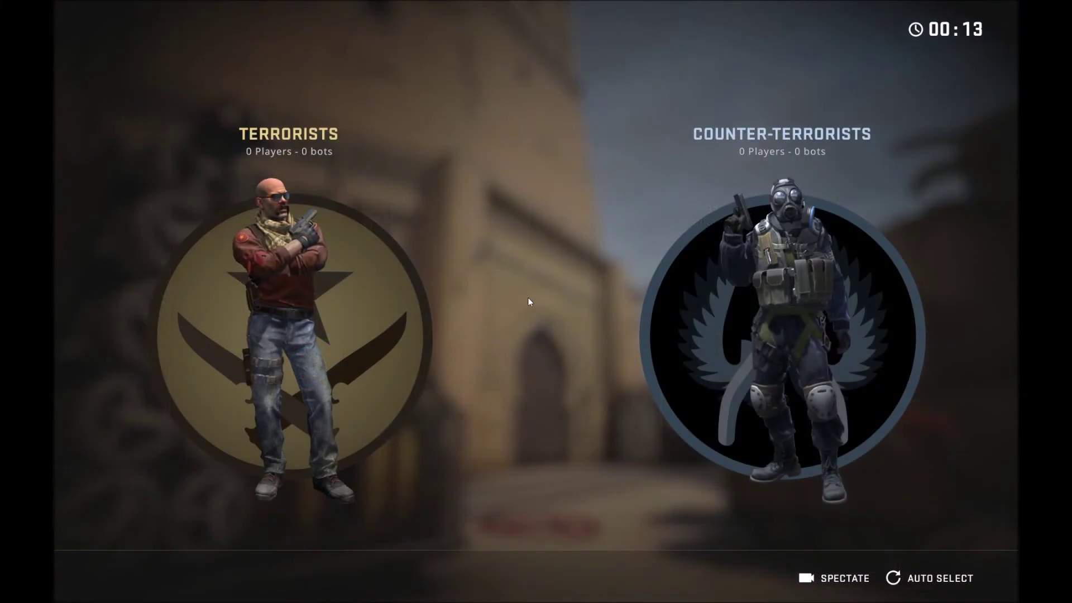
left_click(363, 317)
key("5")
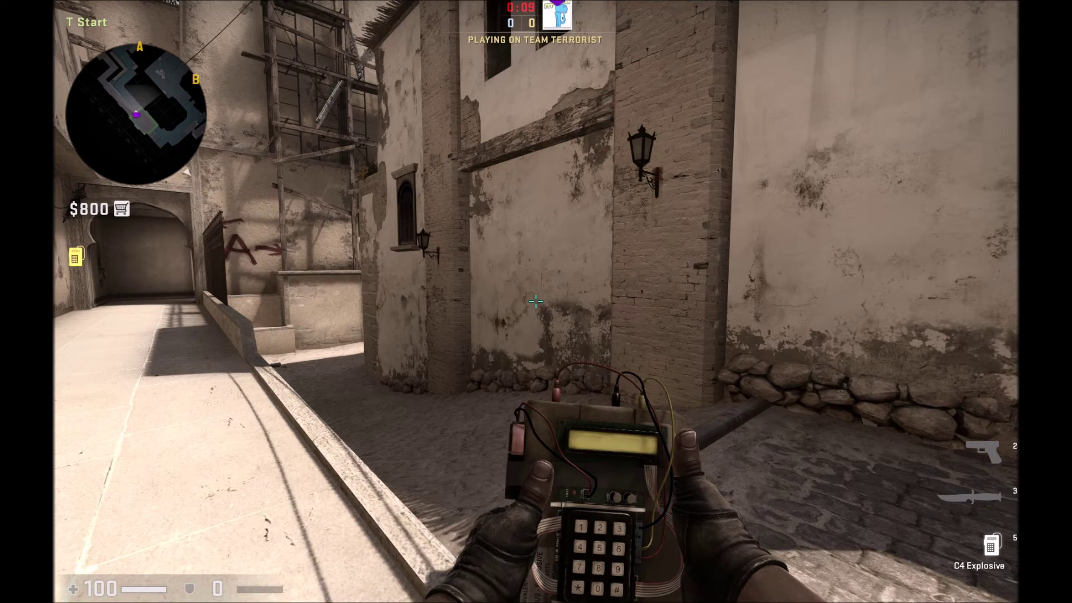
- Run exec serversetup in the developer console and close the console
key("grave")
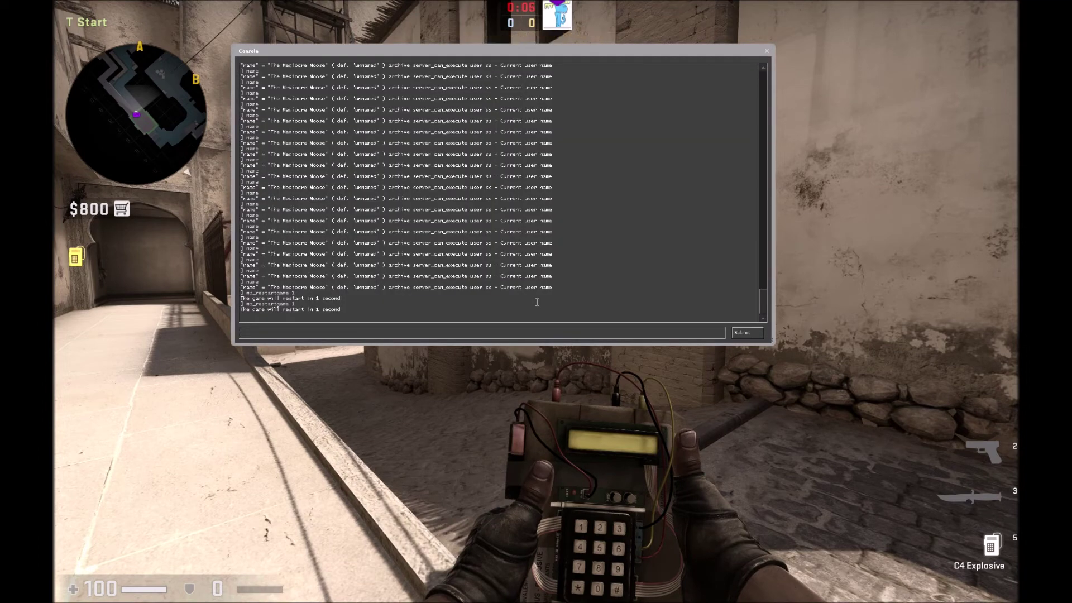
type("exec")
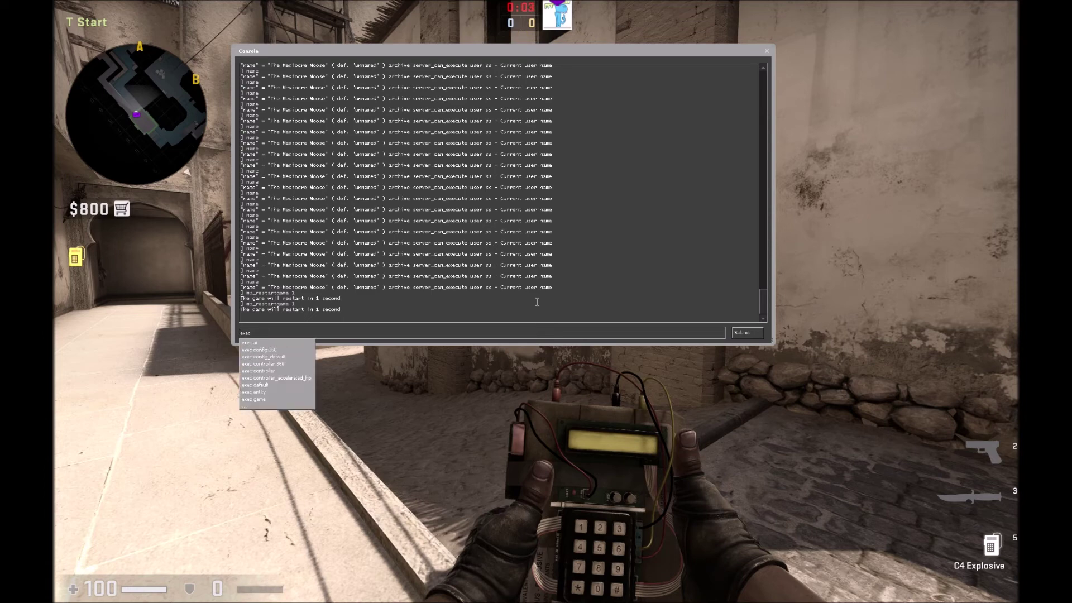
type(" serverset")
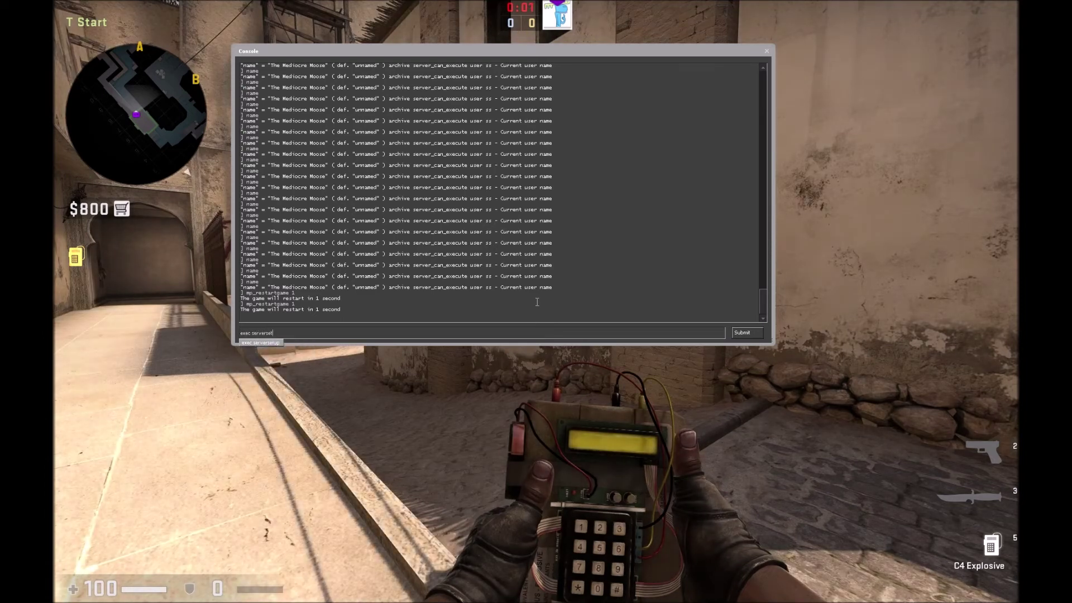
type("up")
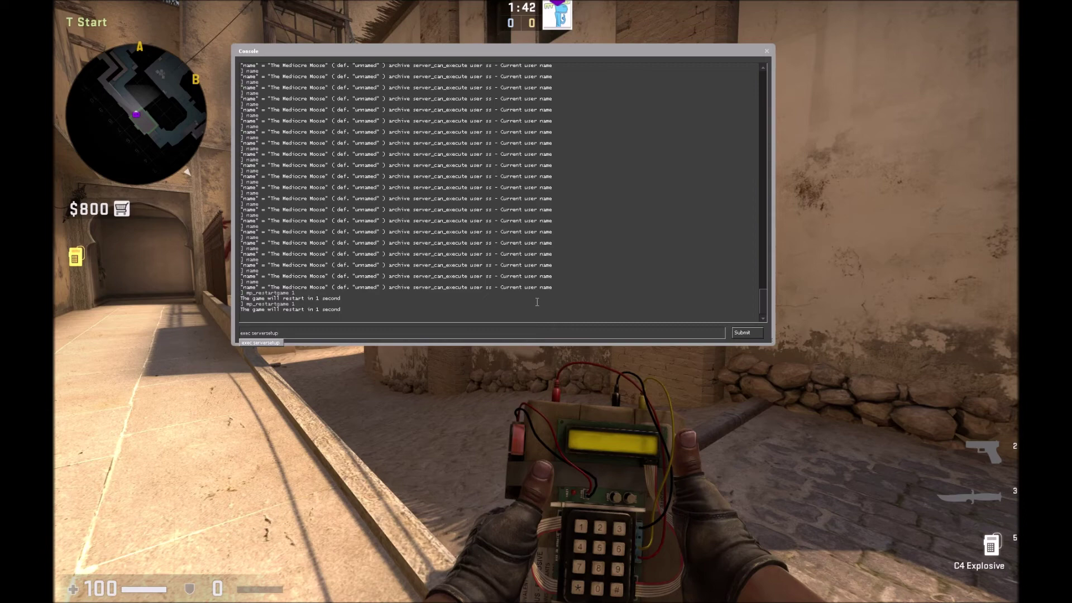
key("g")
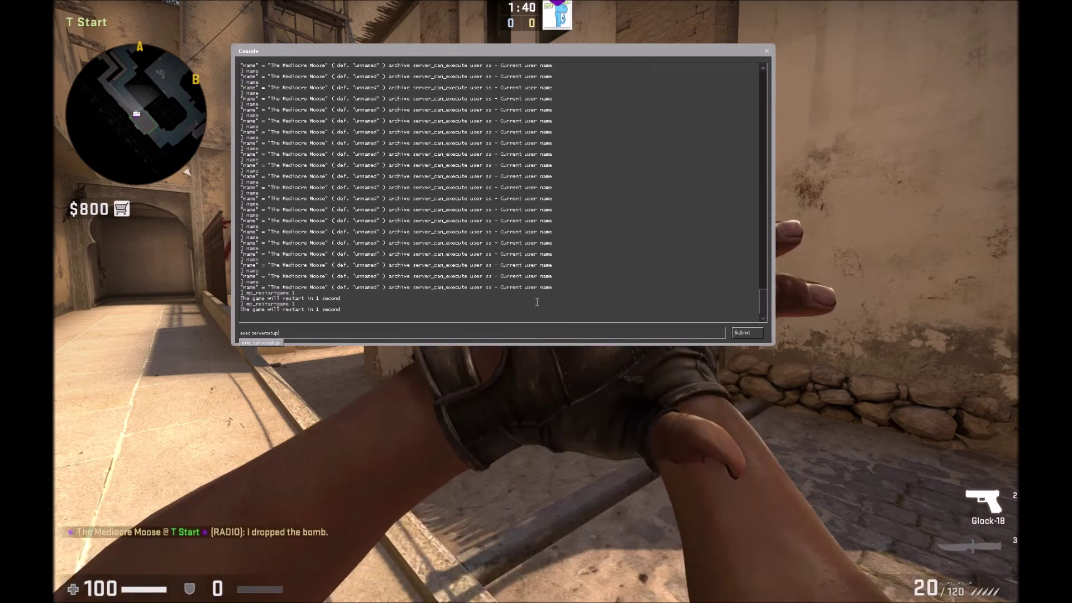
key("Return")
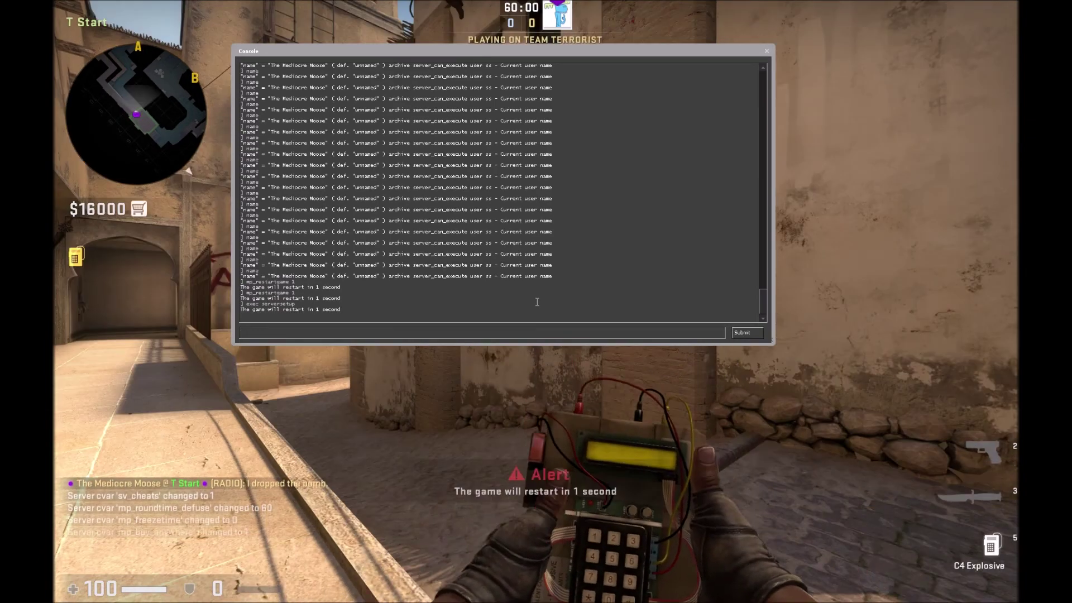
key("Escape")
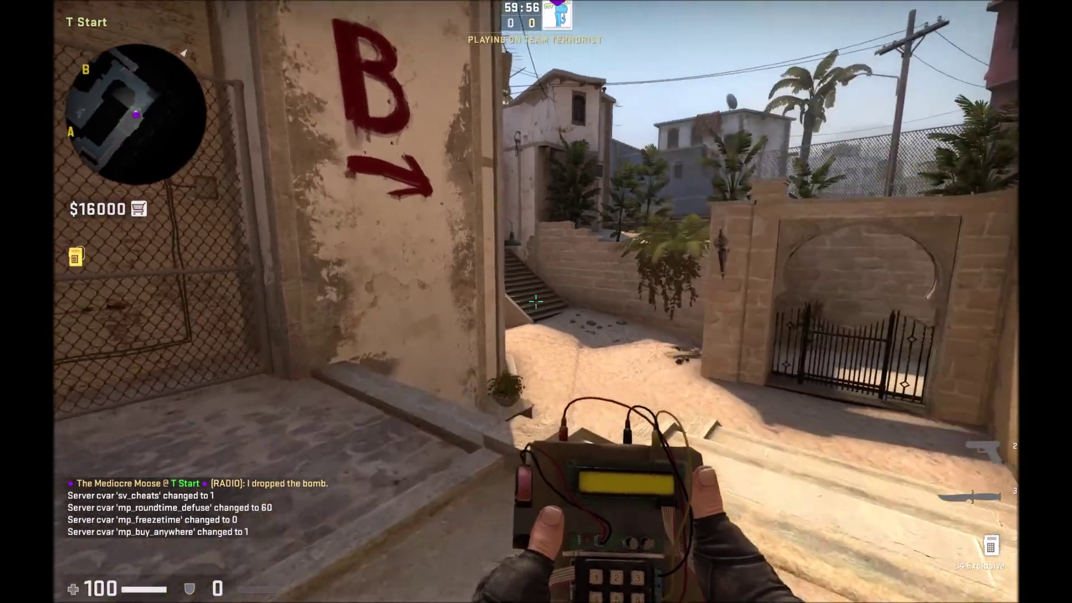
- Walk with the knife out to the Side Alley and buy an AK-47, armor and grenades there
key("3")
key("w")
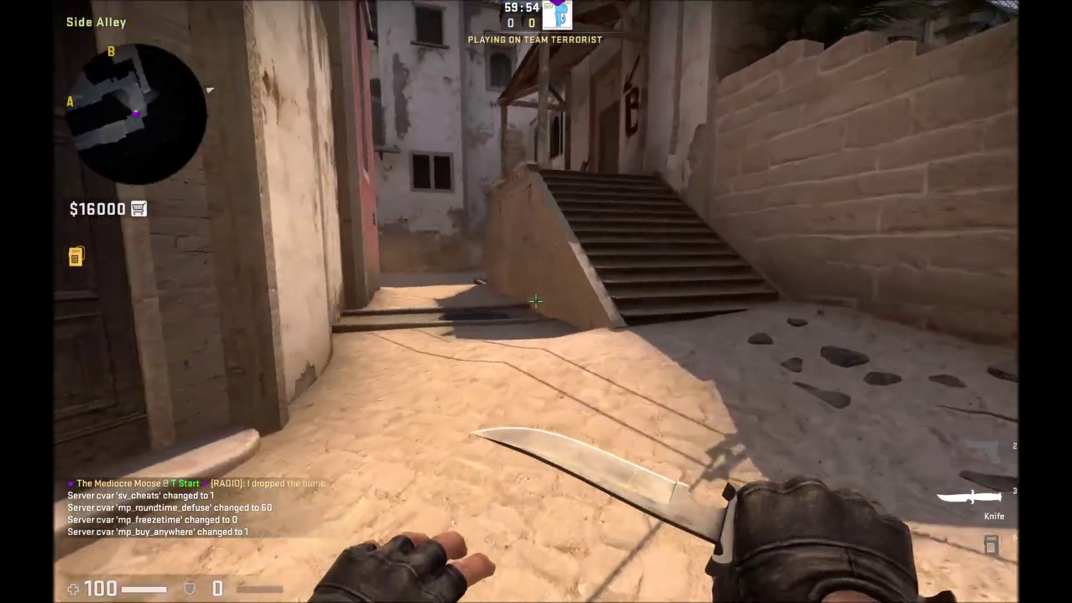
key("w")
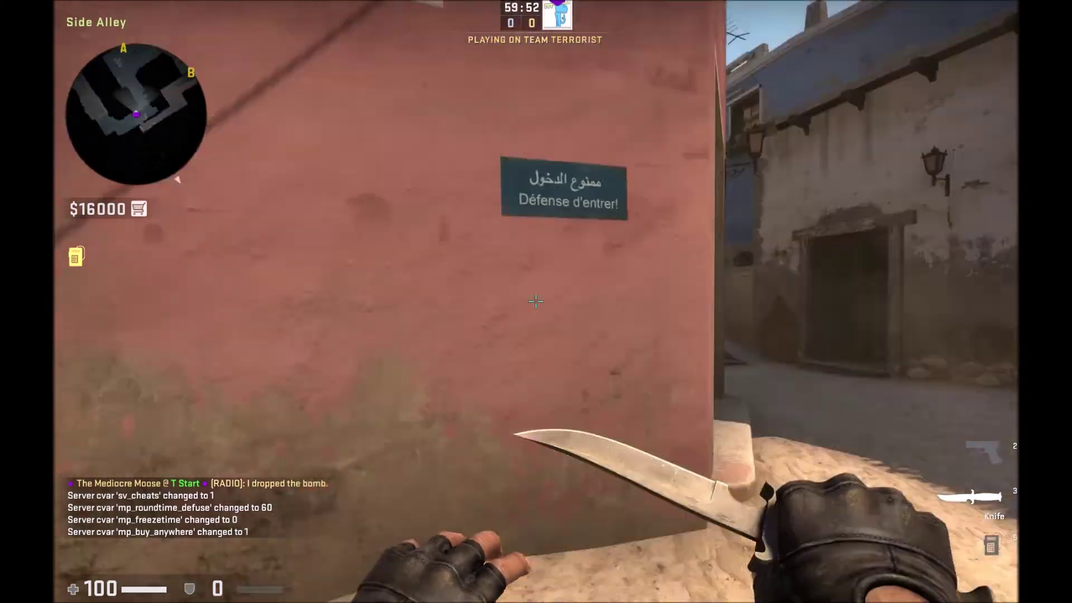
key("F3")
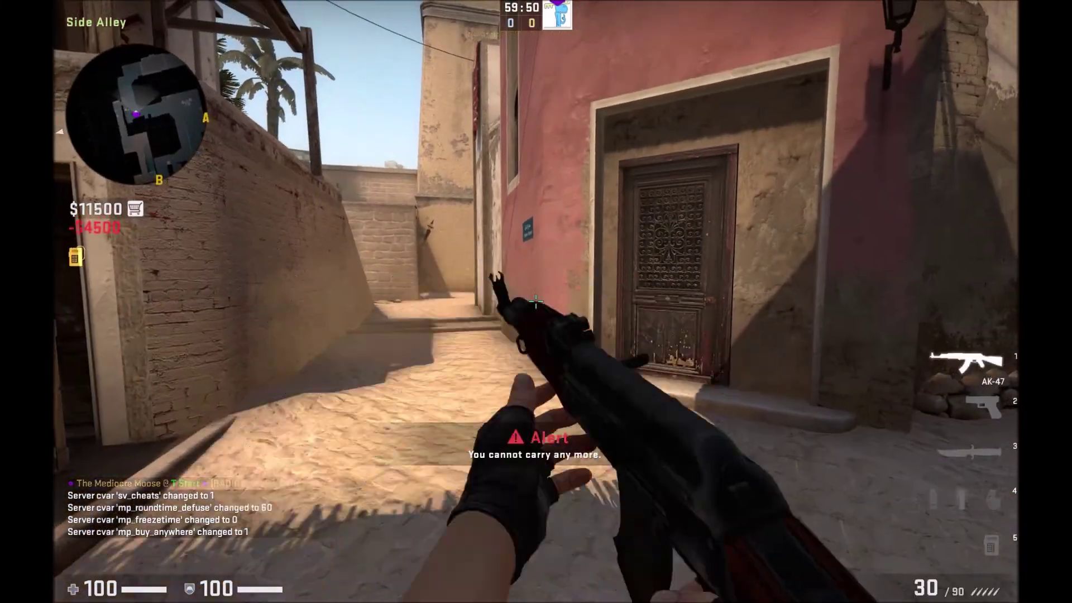
key("3")
key("w")
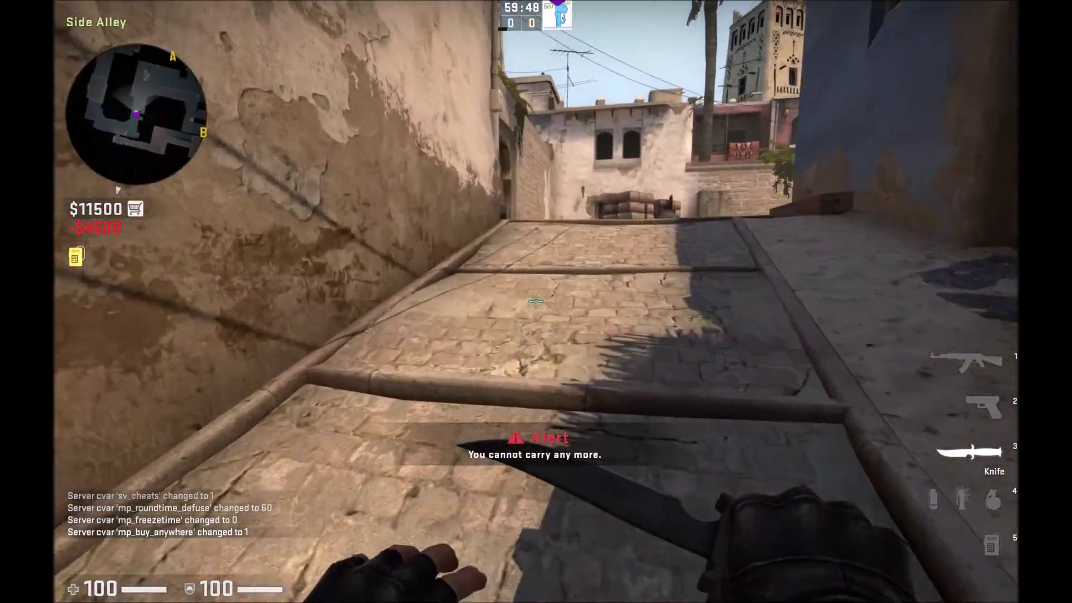
- Throw a flashbang in Middle to test the grenade trajectory display, and switch to the AK-47
key("4")
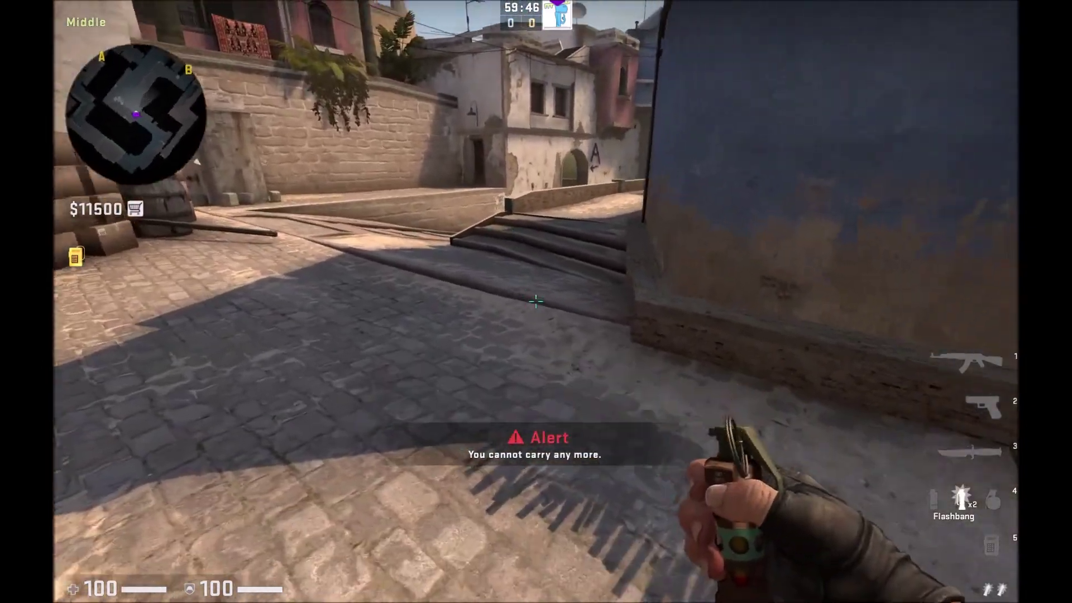
left_click(536, 301)
key("1")
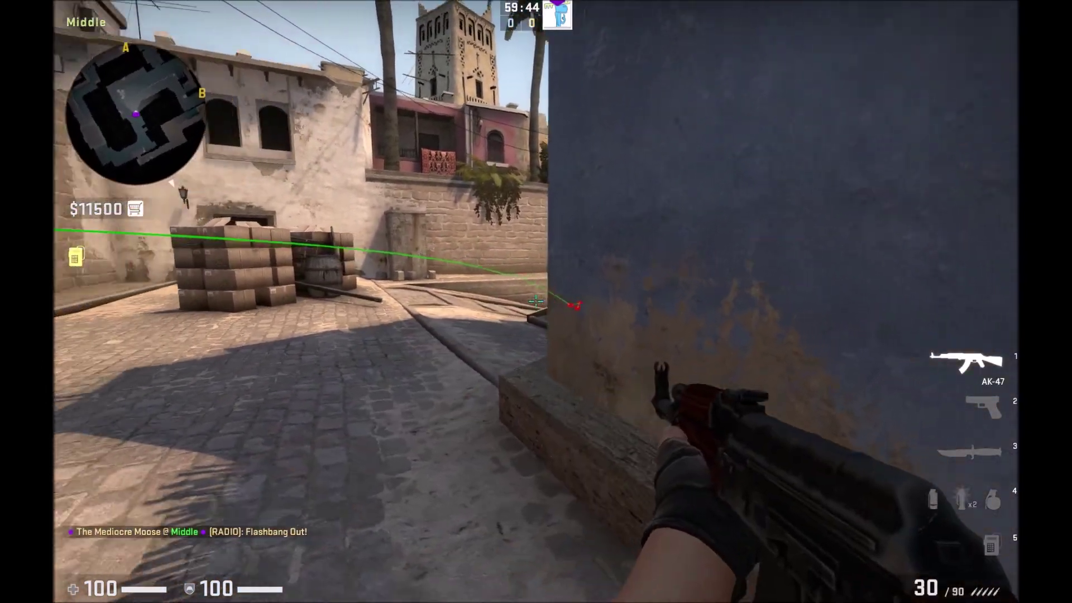